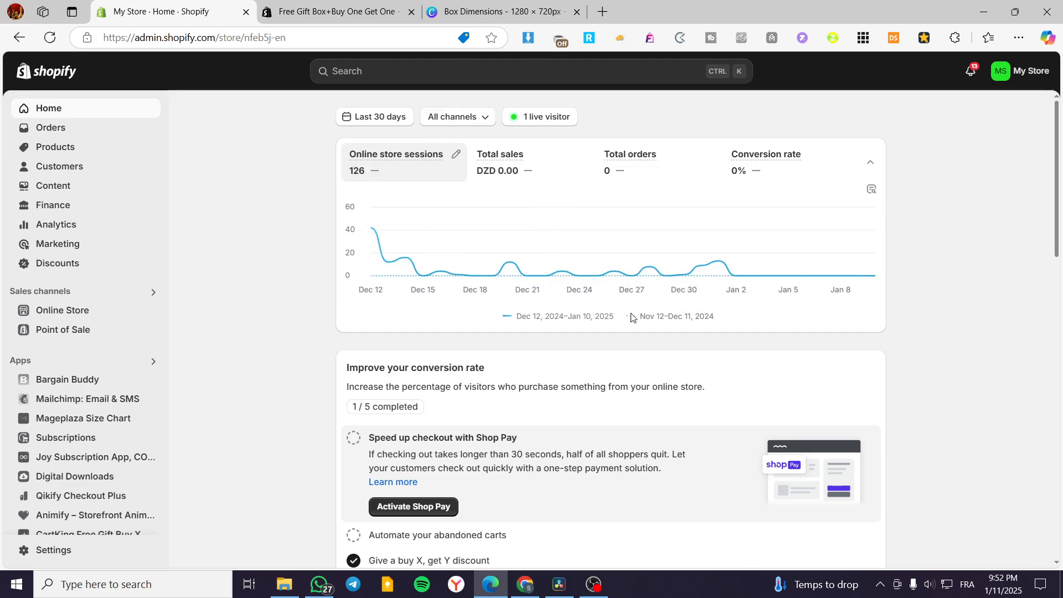
Look over the store's existing discounts and the available discount types, and return to the store home page.
click(80, 264)
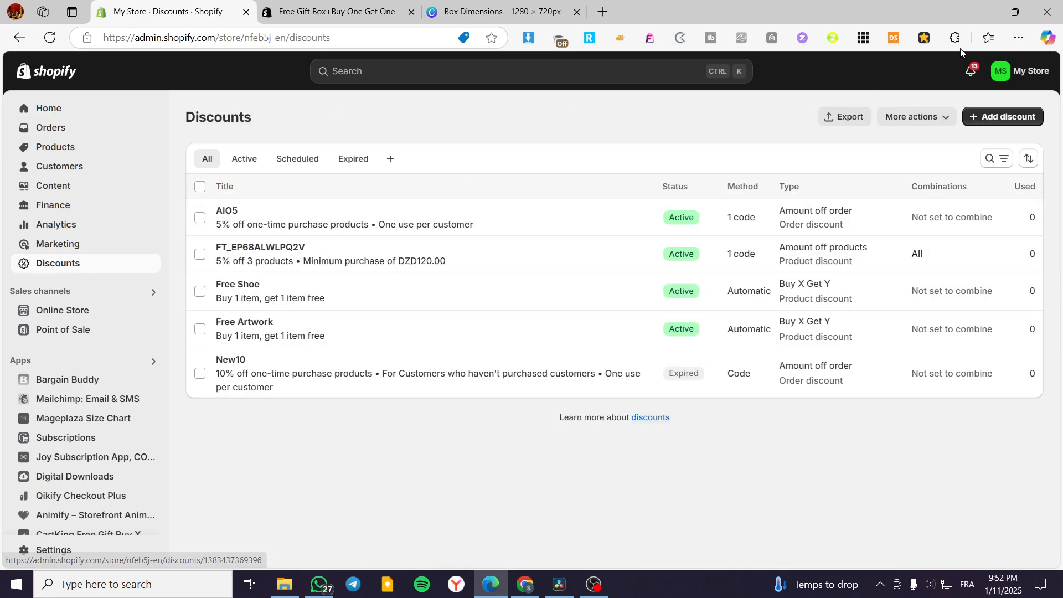
click(971, 118)
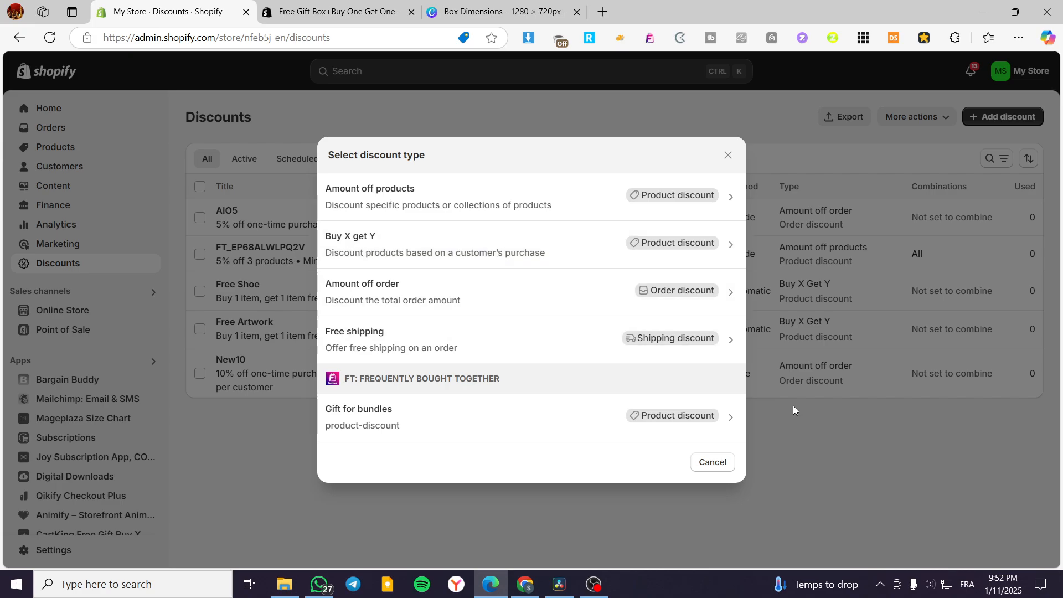
click(879, 478)
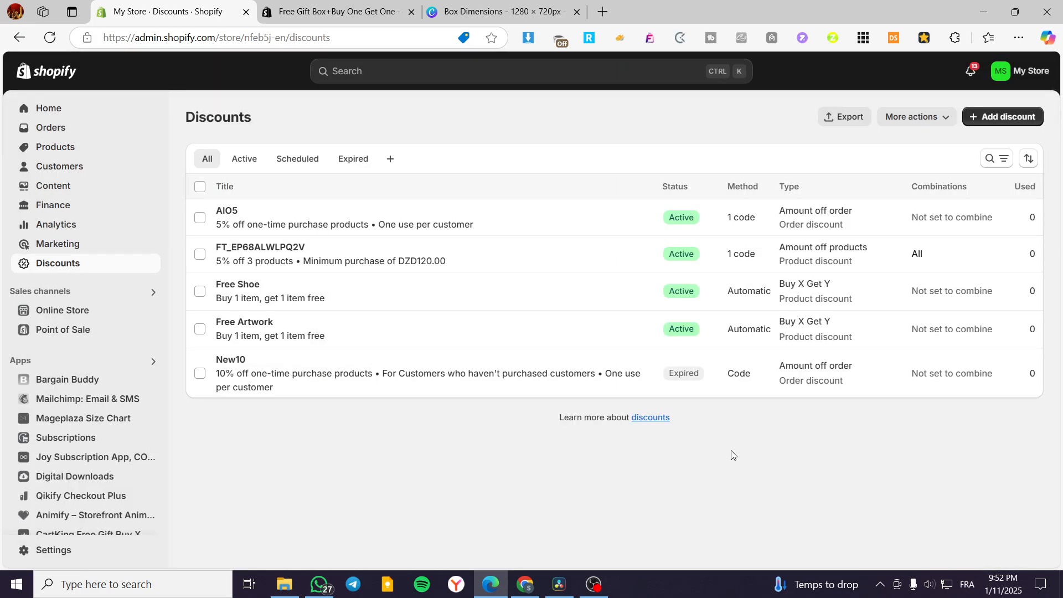
click(36, 109)
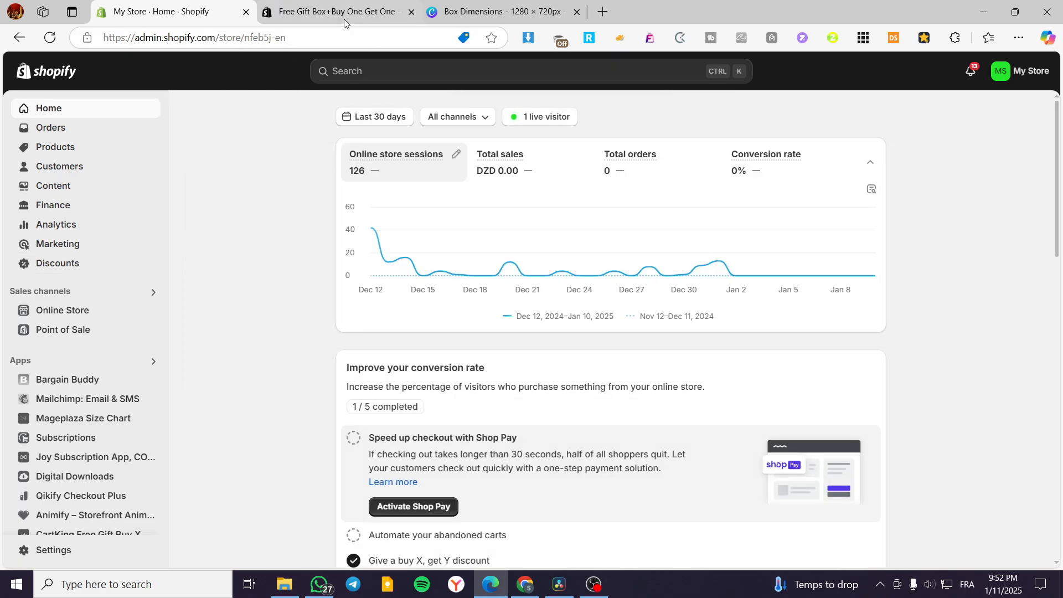
Search the Shopify App Store for "Free Gift Box" from the store admin.
click(367, 70)
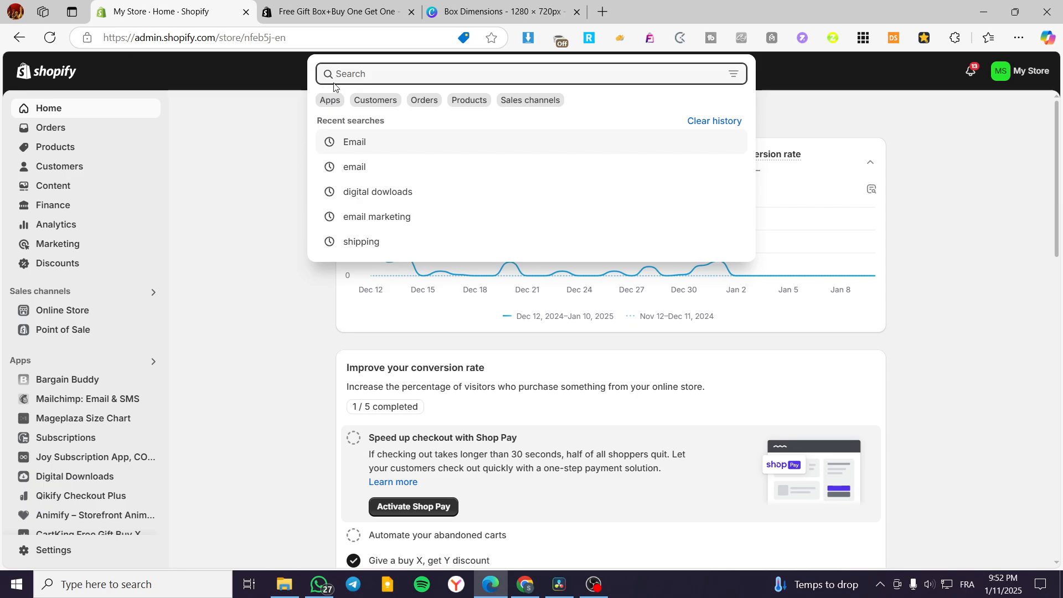
text(Free Gift Box+Buy One Get One)
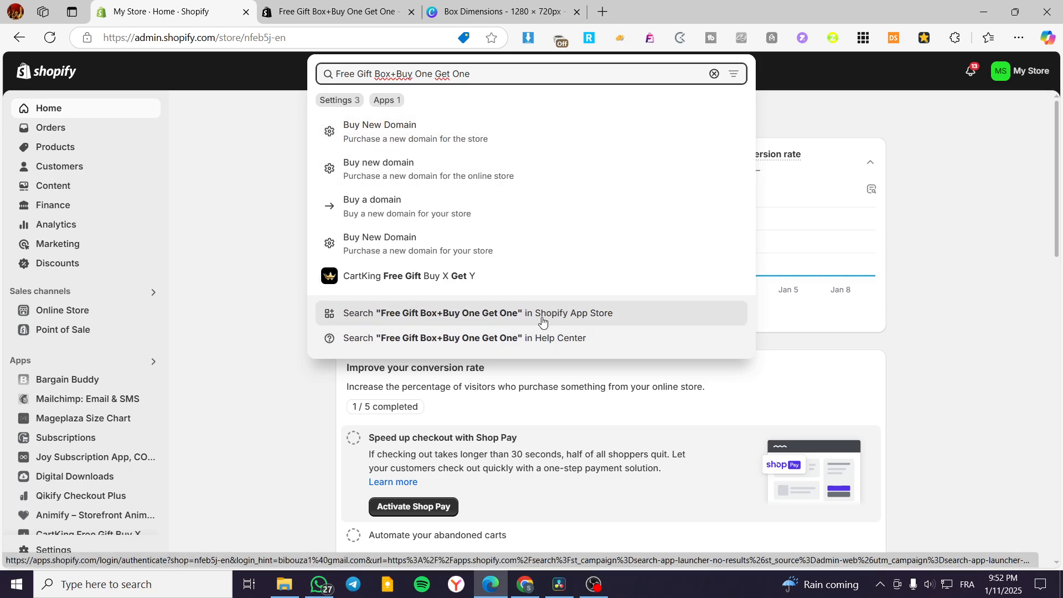
drag(391, 75, 481, 76)
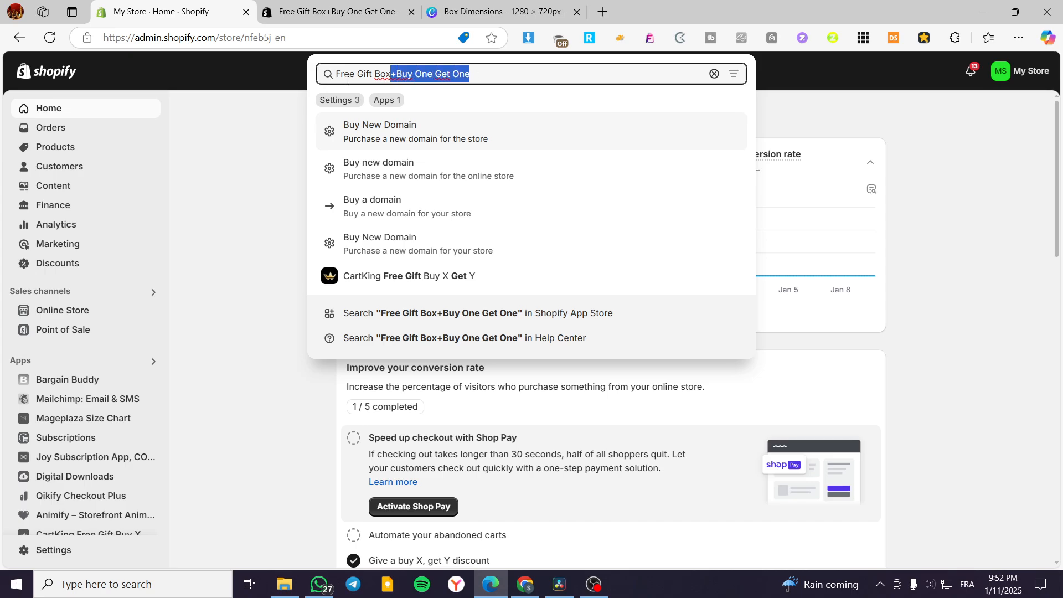
key(BackSpace)
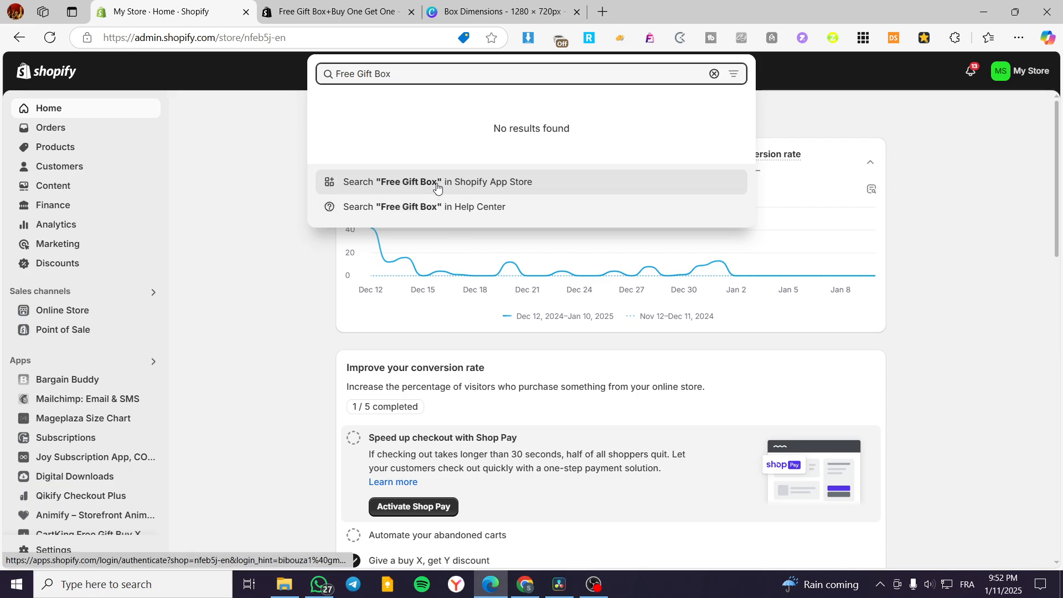
click(437, 183)
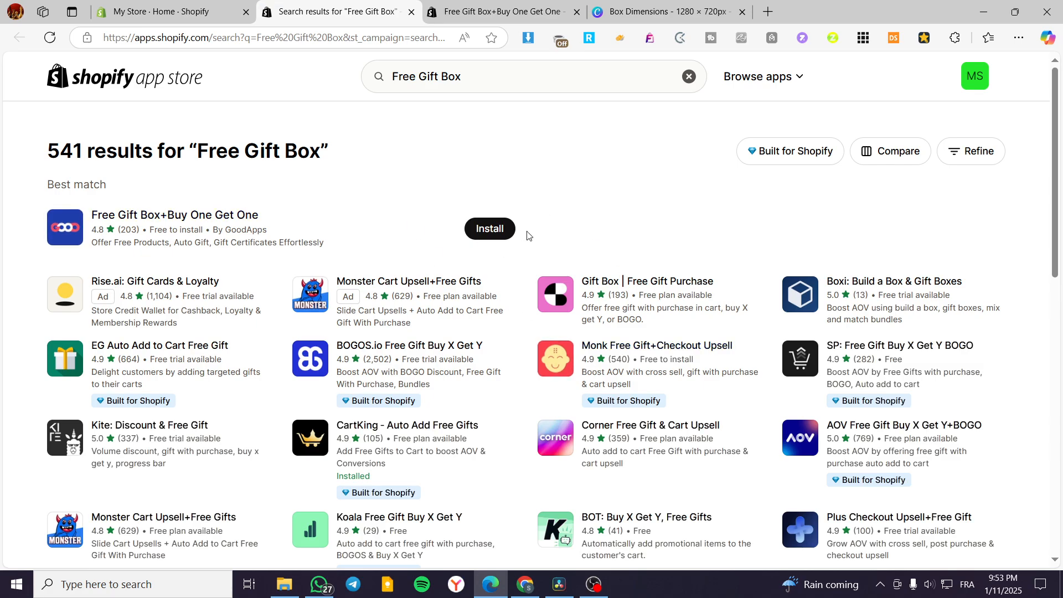
Open the Free Gift Box+Buy One Get One app listing from the search results and view its main promotional image.
click(479, 5)
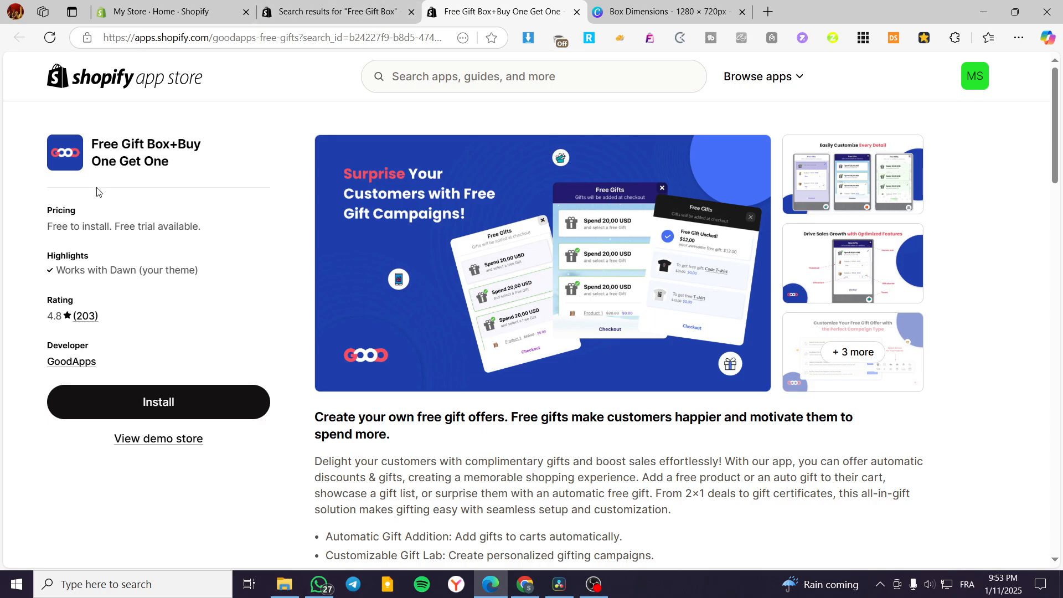
click(339, 5)
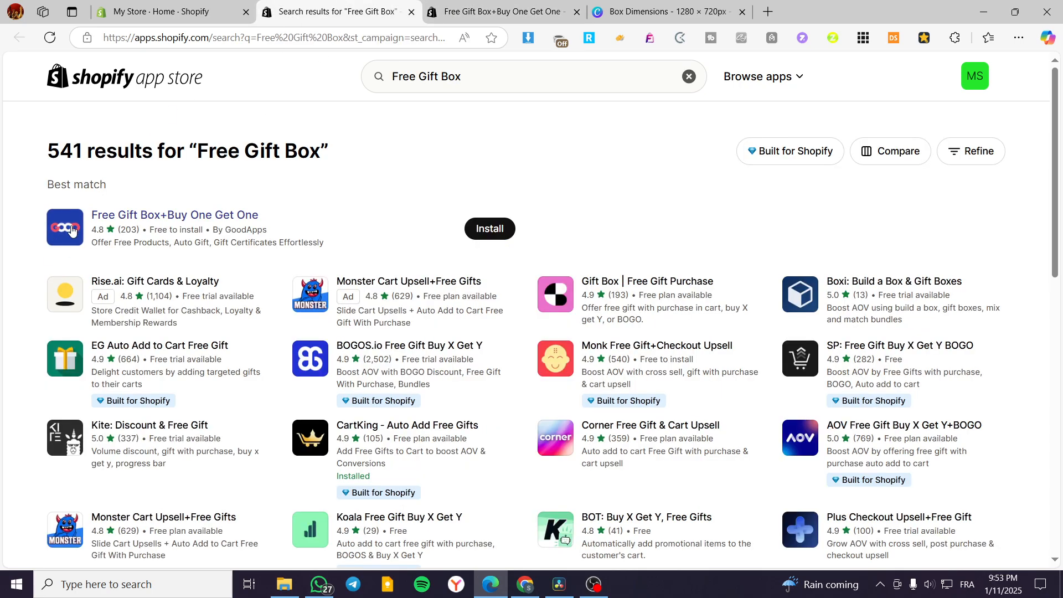
click(142, 216)
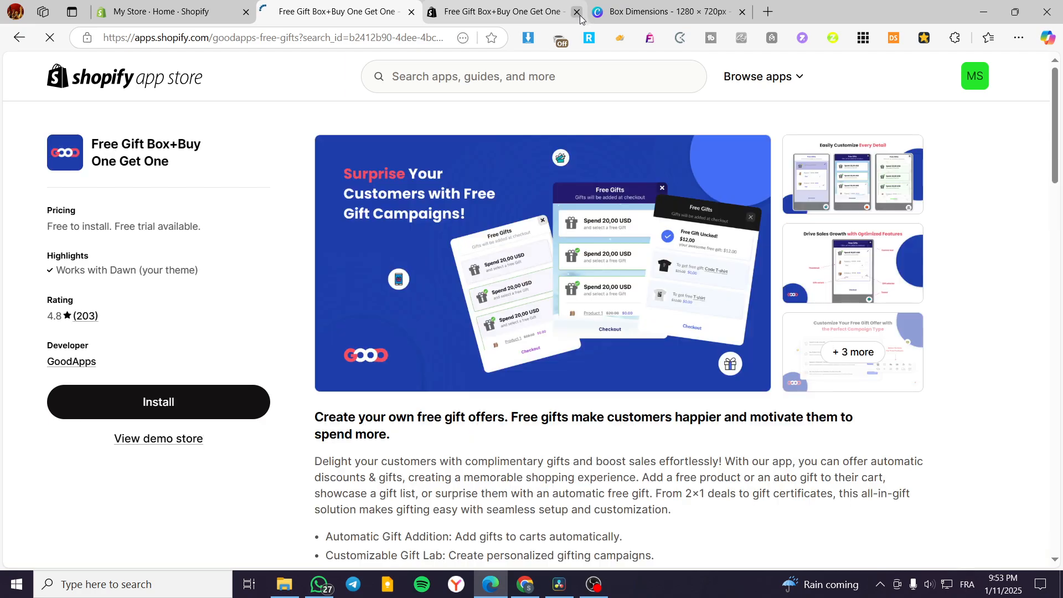
click(576, 11)
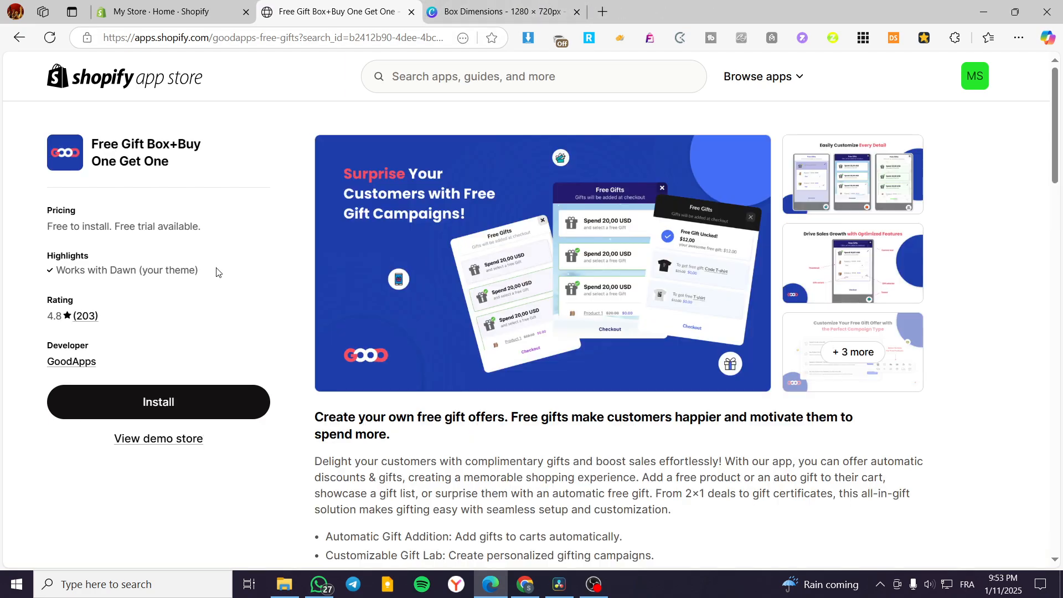
click(569, 225)
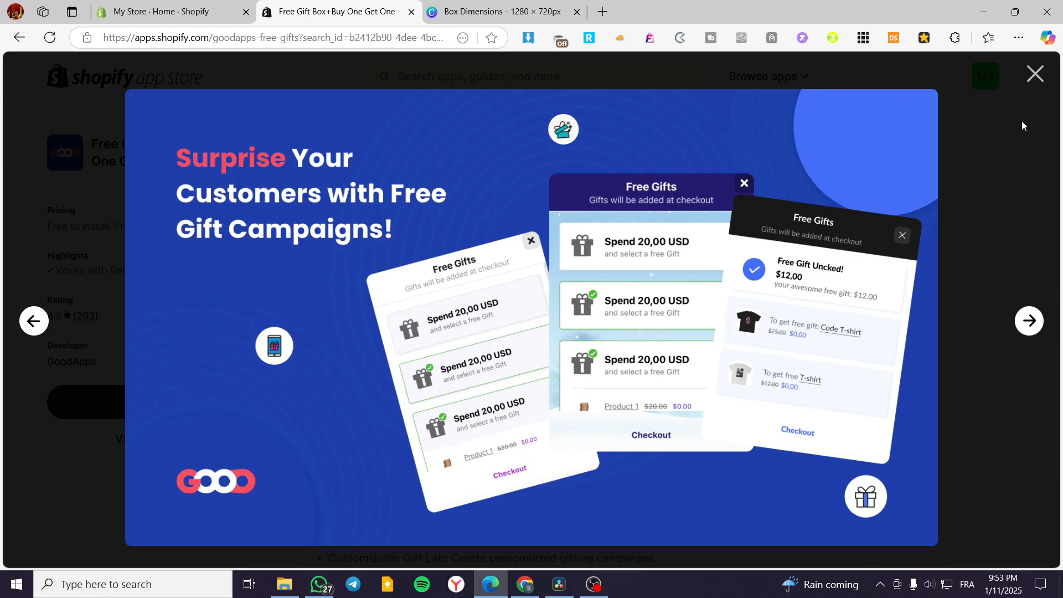
click(1036, 74)
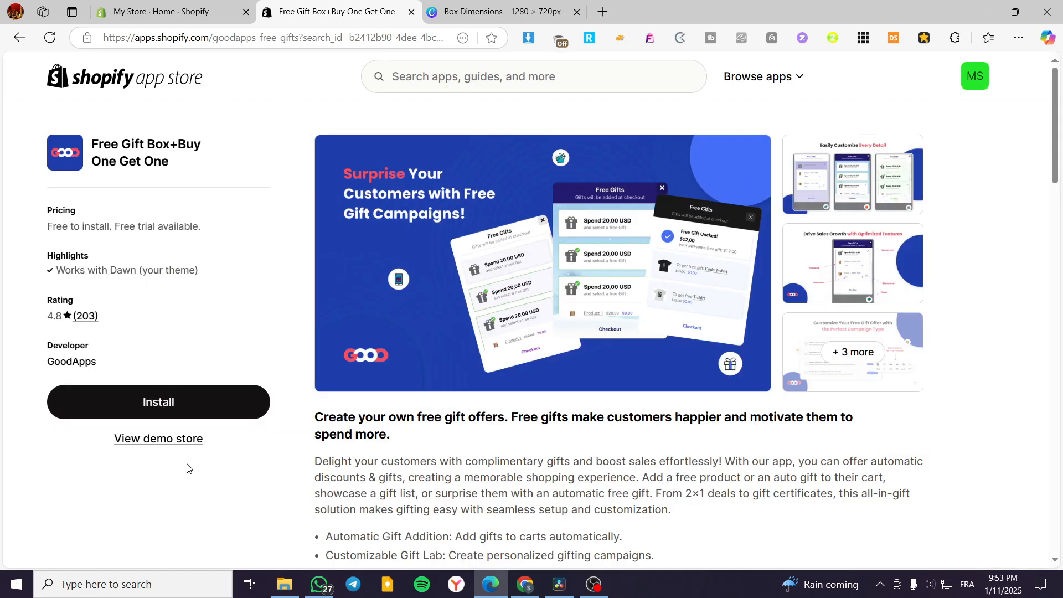
Install the Free Gift Box+Buy One Get One app on the store and approve its Growth plan subscription.
click(161, 409)
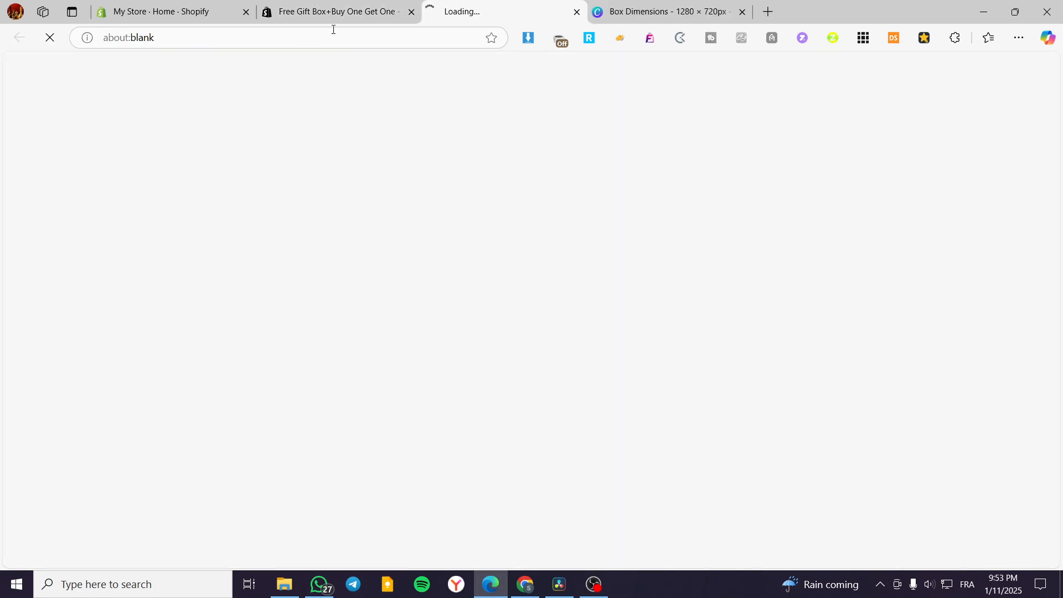
click(412, 12)
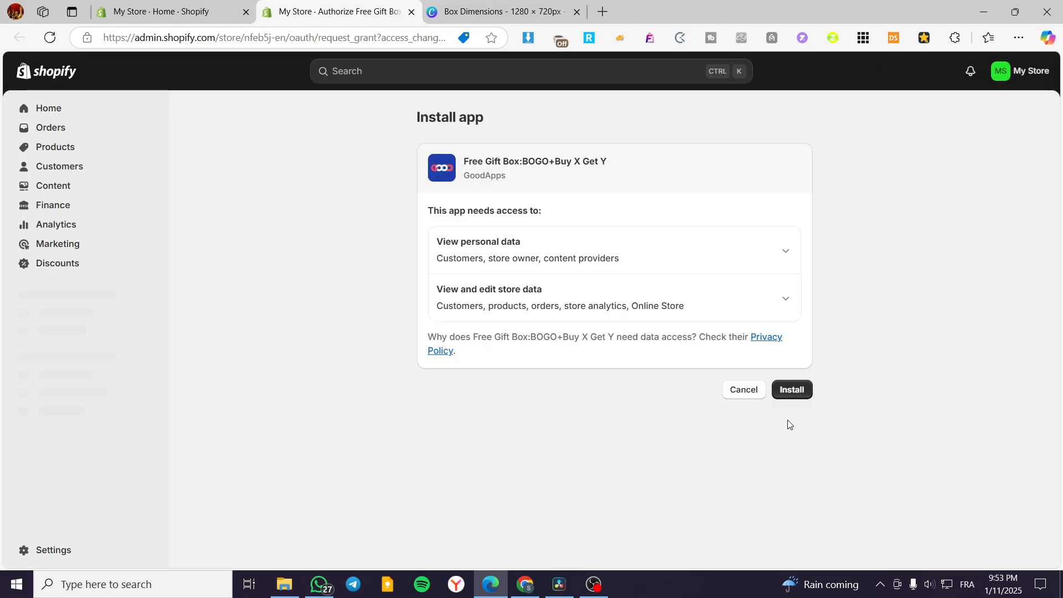
click(798, 390)
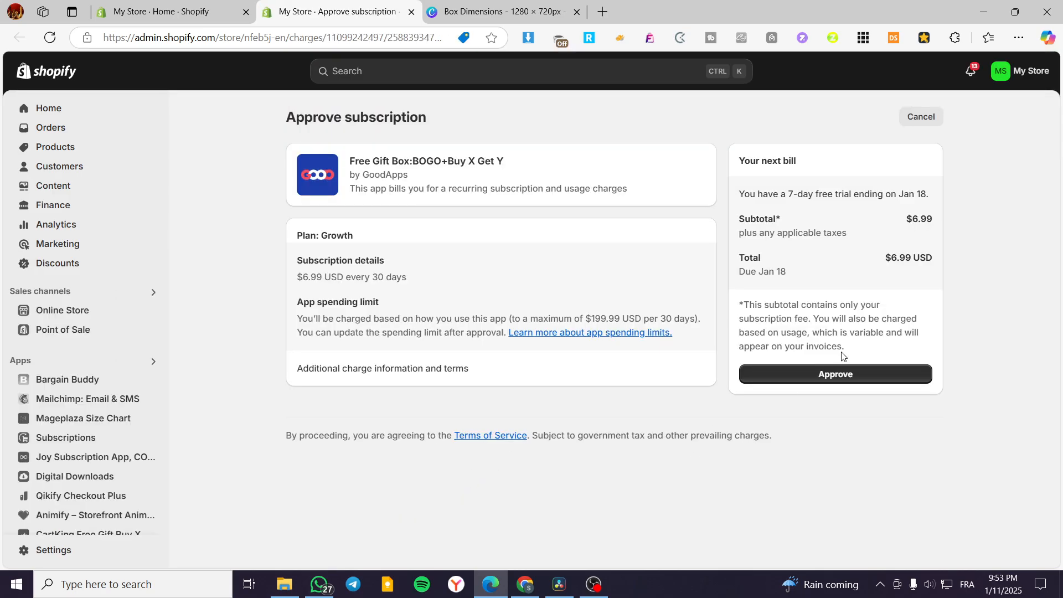
click(833, 377)
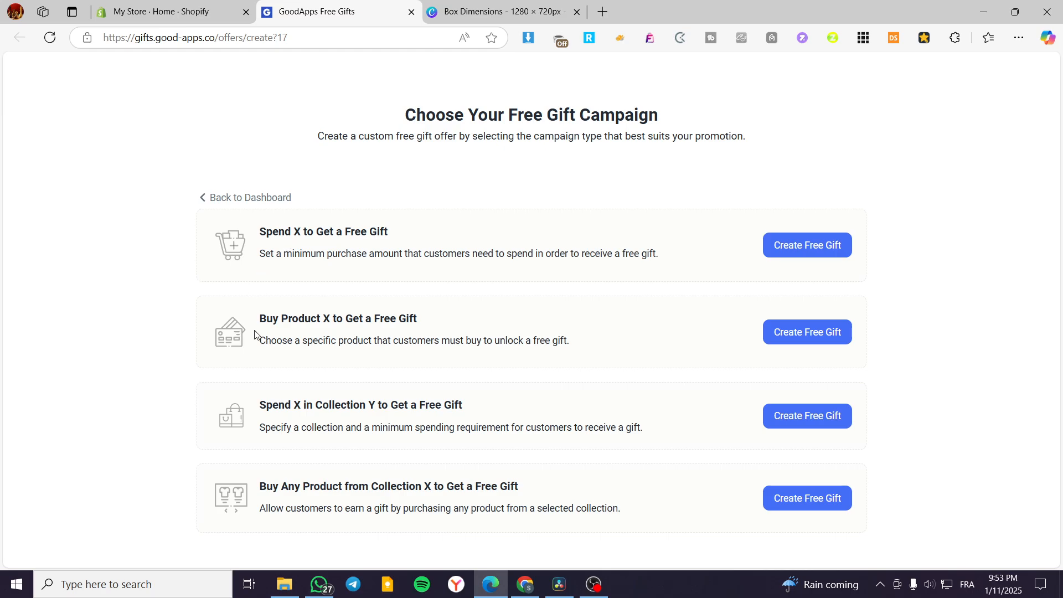
Create a "Spend X to Get a Free Gift" campaign with the solid gift box icon and proceed to the offer flow.
click(775, 255)
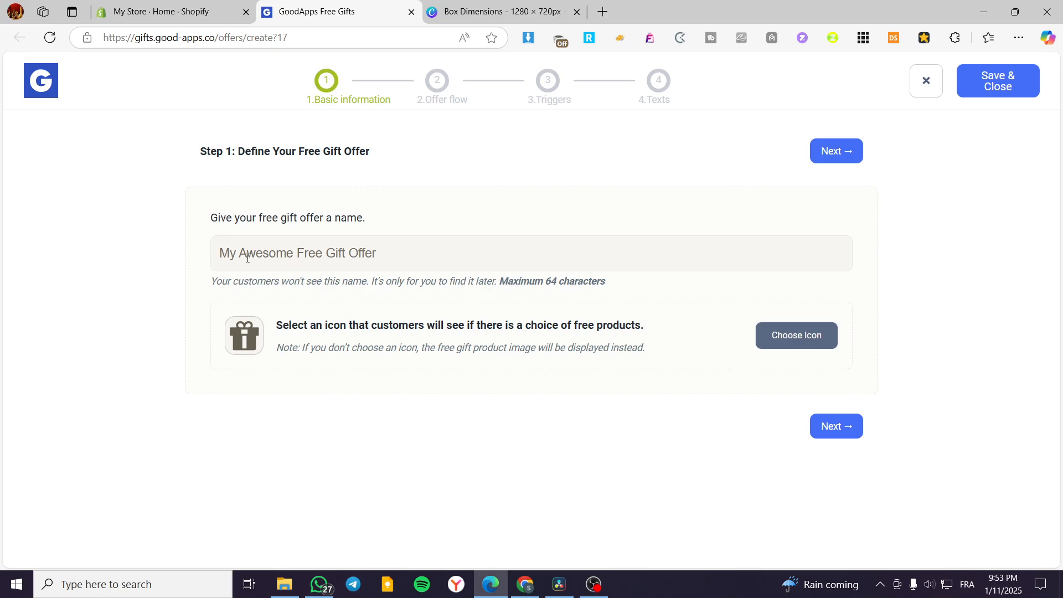
click(270, 256)
click(786, 336)
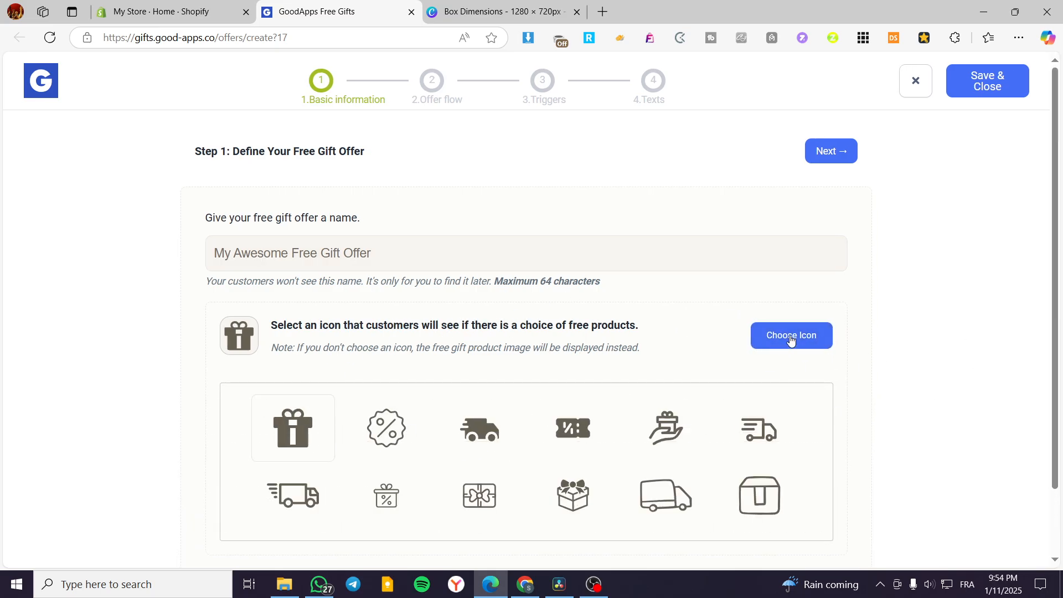
click(319, 434)
click(826, 425)
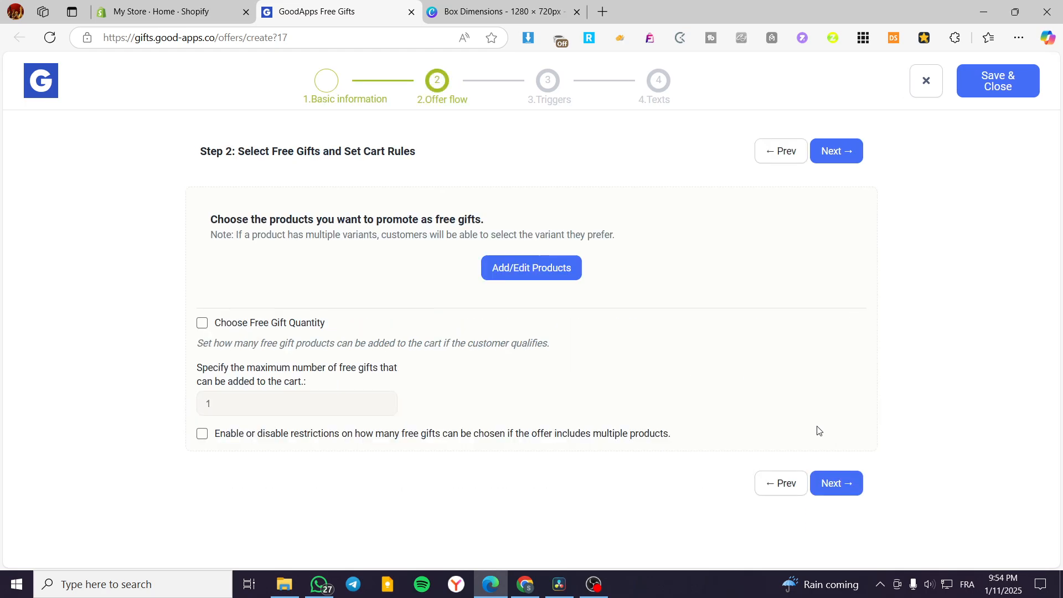
Open the free gift product selection and select all available variants of Sporty Shoe and Casual Shoe.
click(555, 271)
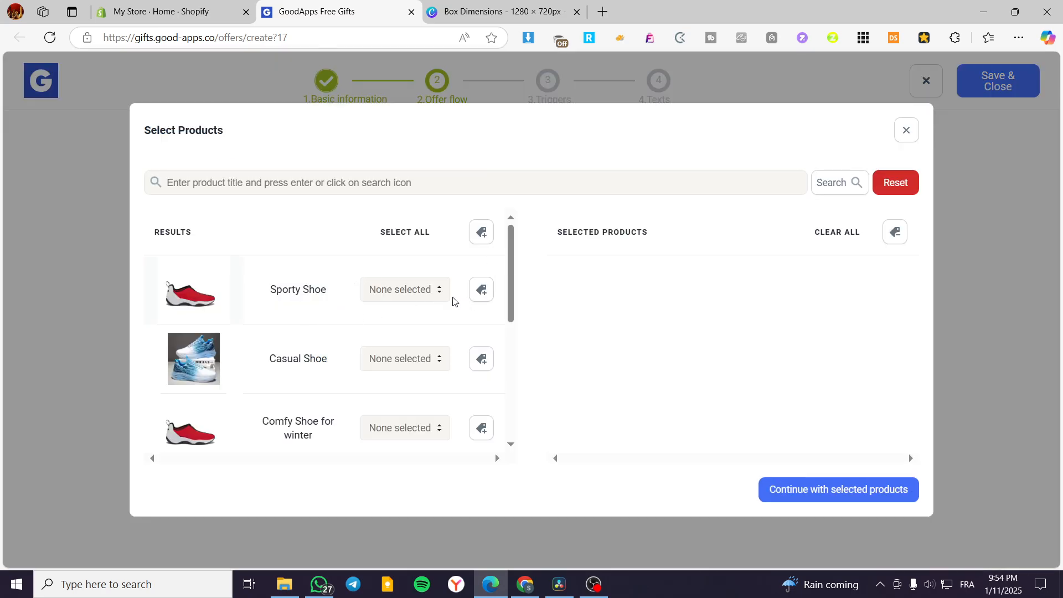
click(389, 295)
click(369, 321)
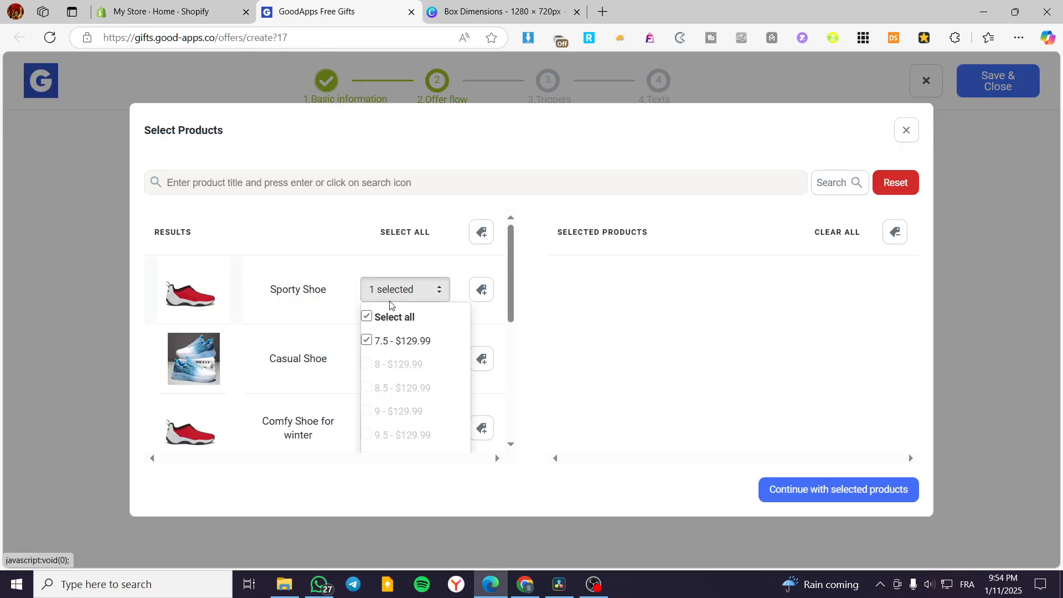
click(421, 267)
click(391, 366)
click(368, 386)
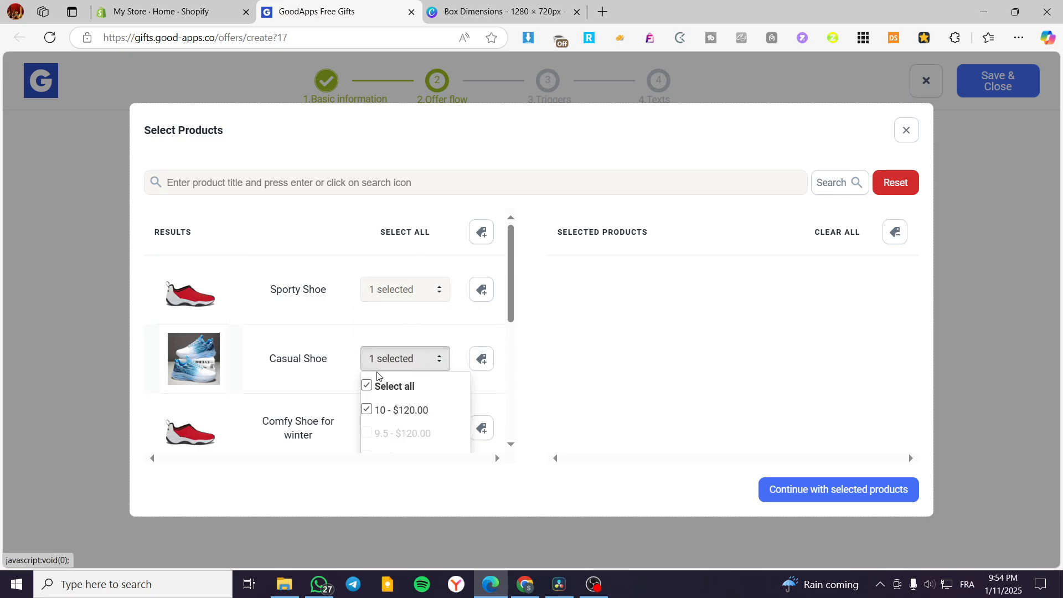
Add Comfy Shoe for winter, Premium Cat Food, Christmas Banner and Snow Flaker Ebook as free gifts, and proceed to the offer triggers.
scroll(372, 388, down, 3)
click(314, 304)
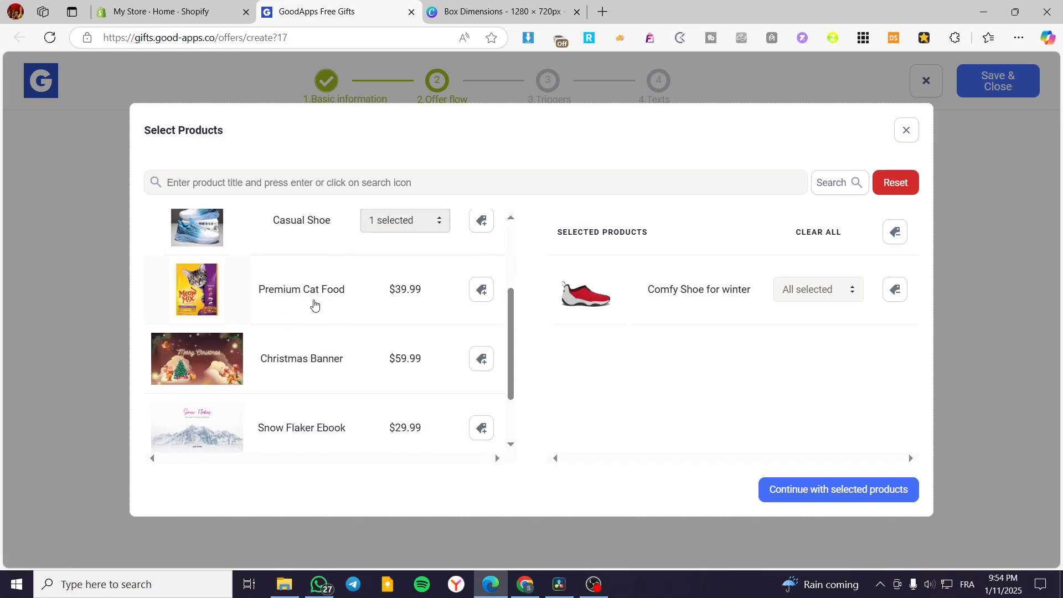
click(474, 299)
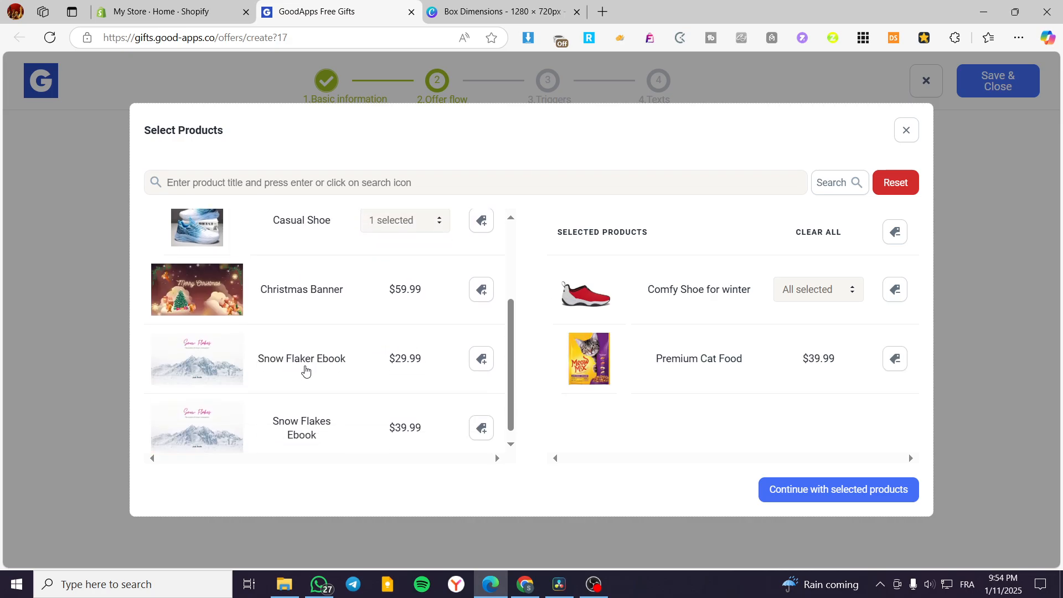
click(305, 370)
scroll(311, 351, up, 3)
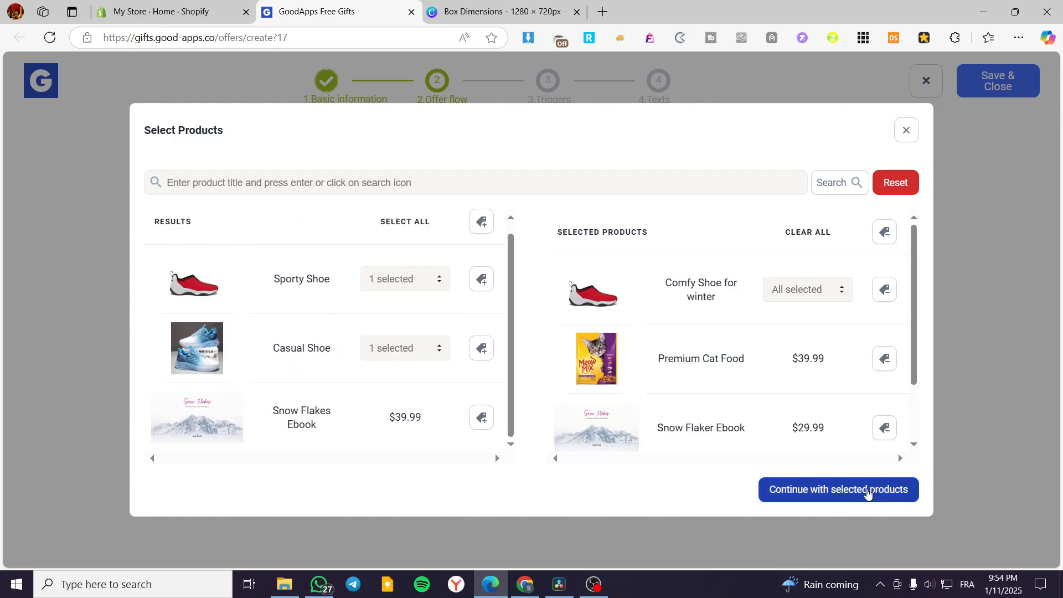
click(869, 494)
click(830, 159)
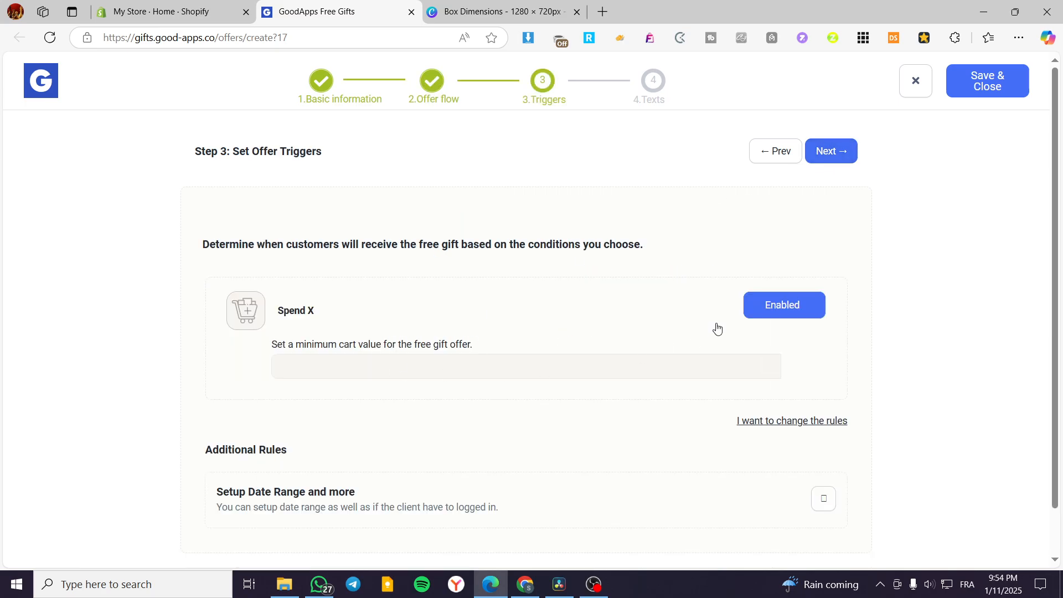
Set the minimum cart value for the free gift offer to 10 and proceed to the widget texts.
scroll(339, 315, down, 1)
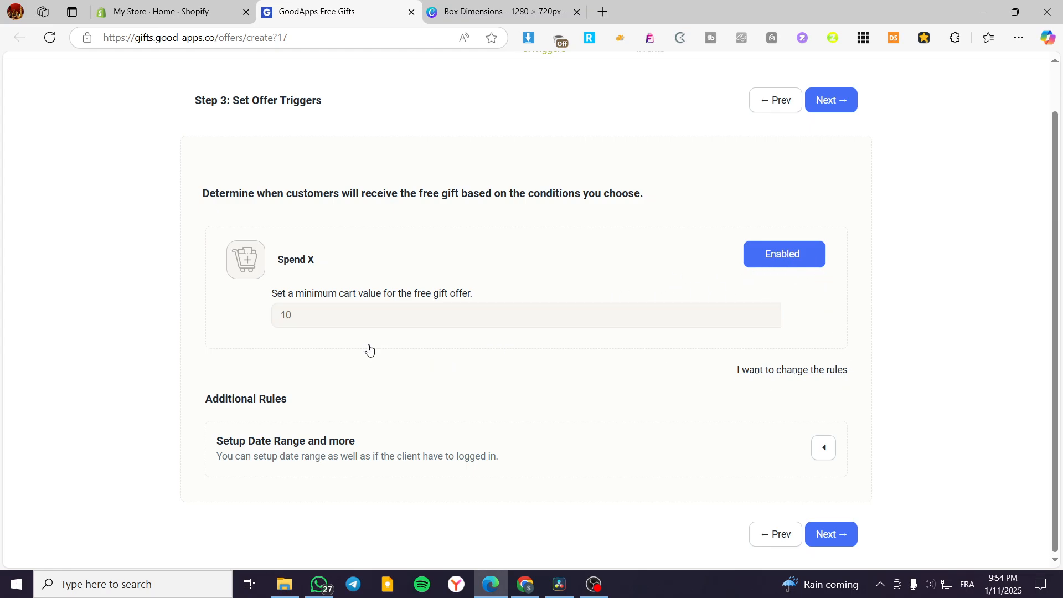
scroll(906, 327, up, 1)
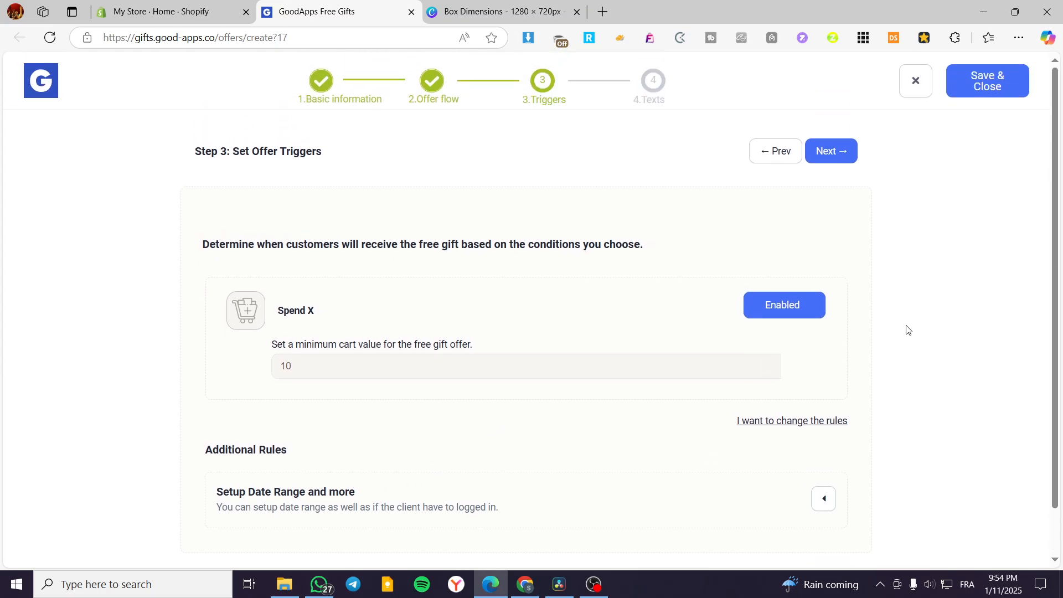
scroll(714, 327, down, 1)
click(846, 535)
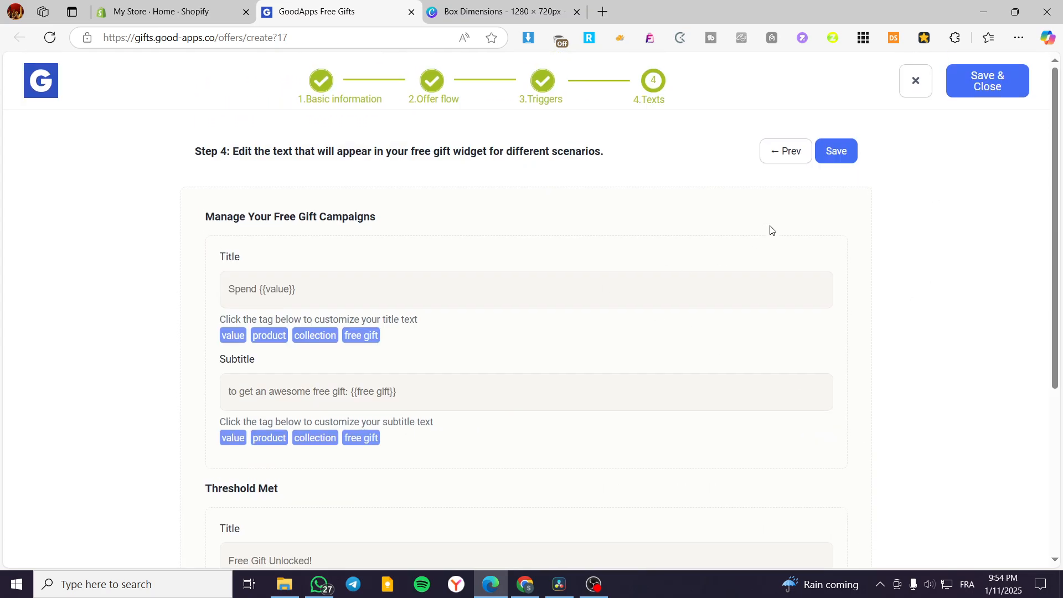
Review the campaign and threshold-met titles, subtitles and placeholder tags of the free gift widget.
scroll(263, 269, down, 5)
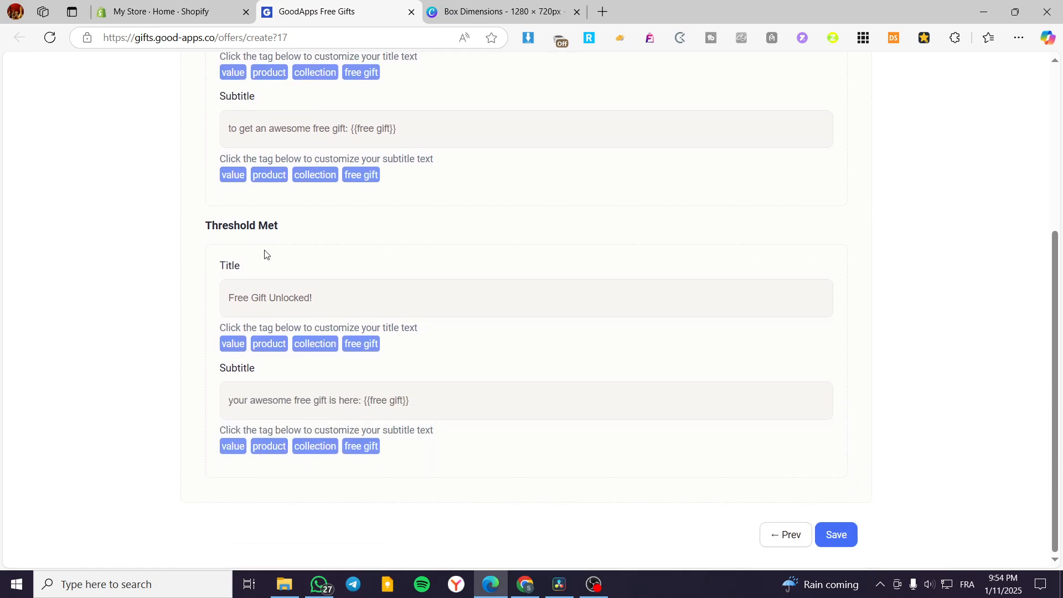
scroll(267, 257, up, 5)
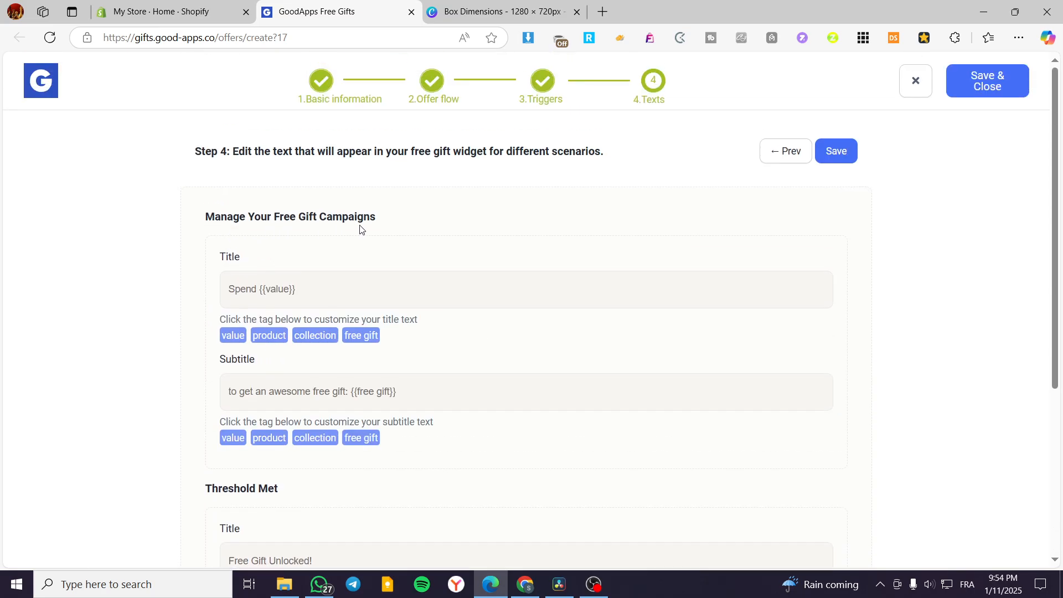
scroll(387, 230, down, 5)
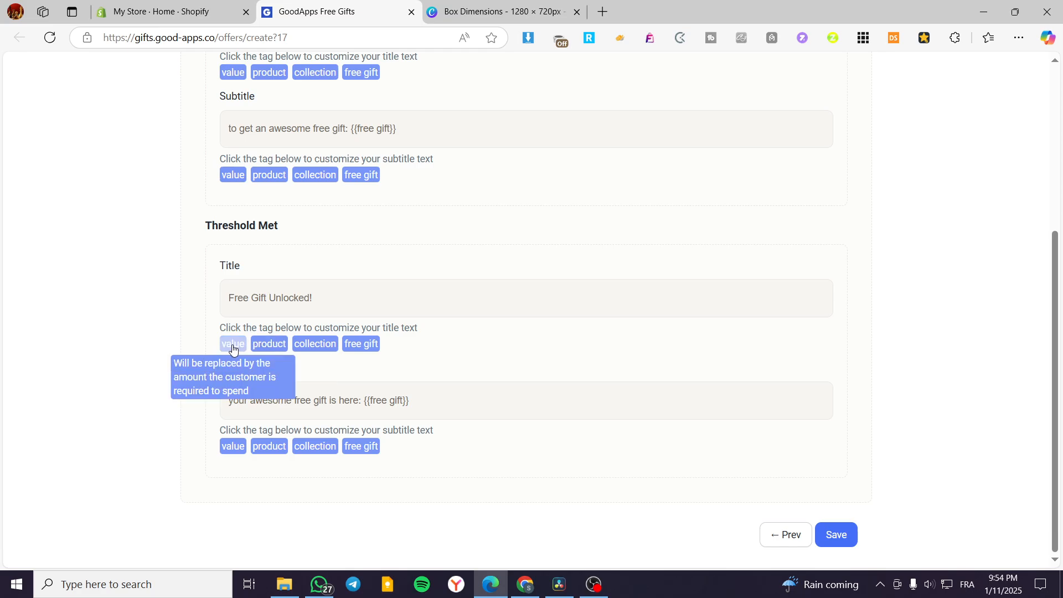
Save the free gift offer and preview its Free Gifts widget on the storefront's Casual Shoe page.
click(837, 535)
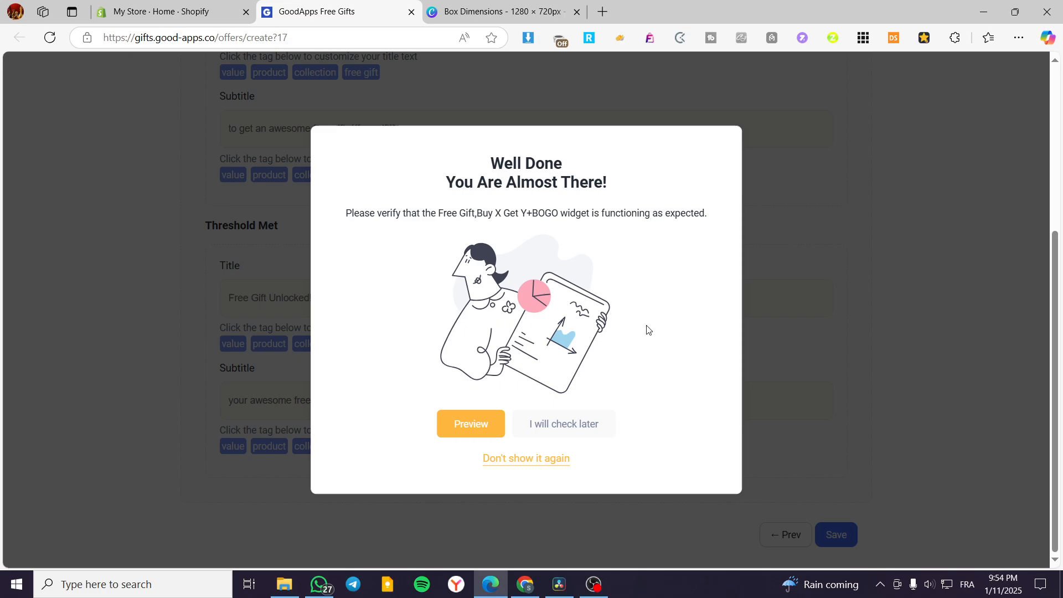
click(474, 426)
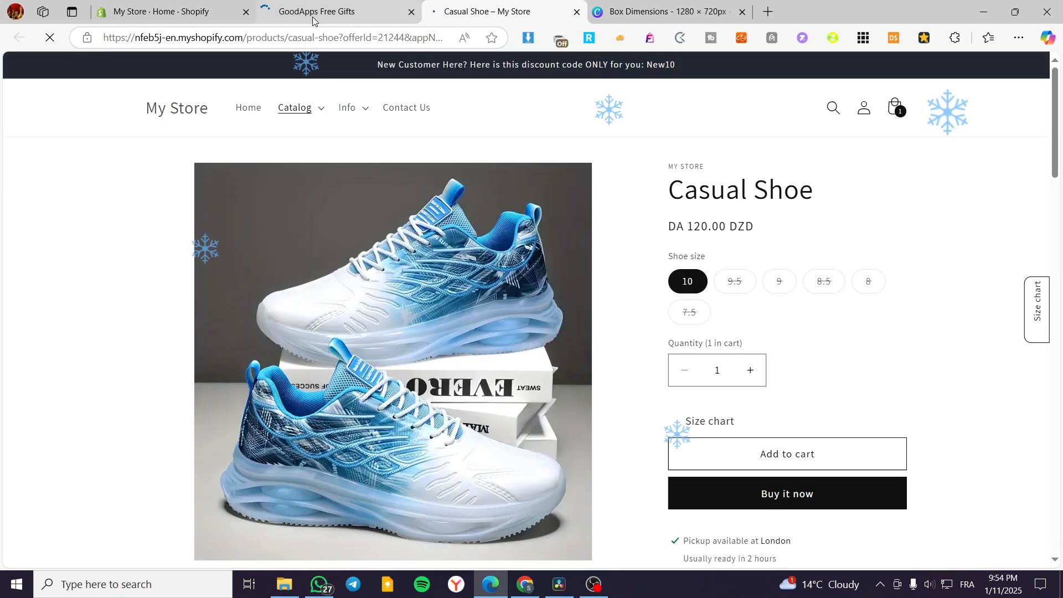
click(321, 10)
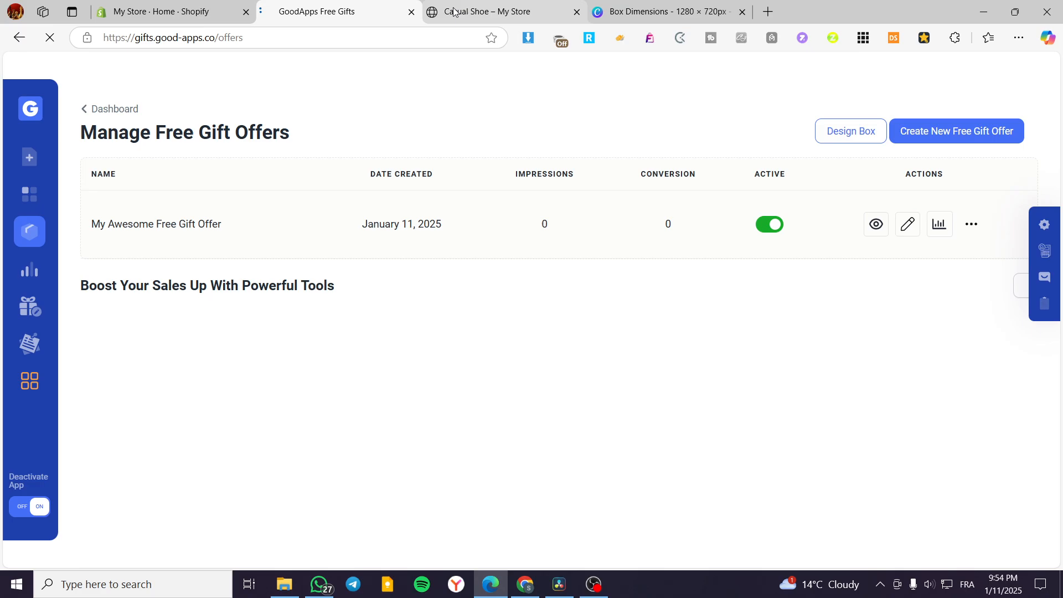
click(477, 10)
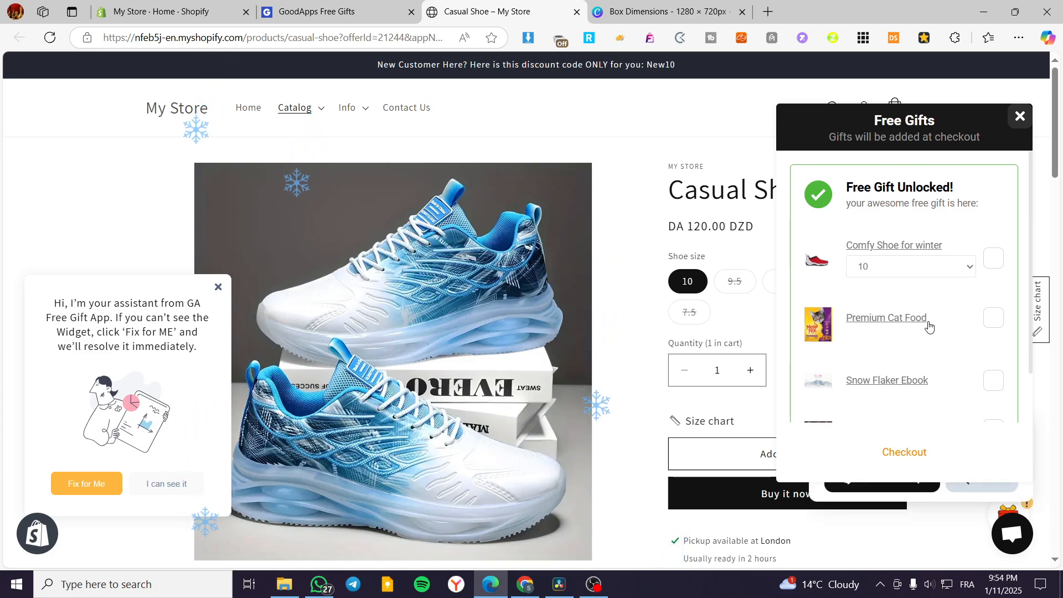
scroll(930, 316, down, 3)
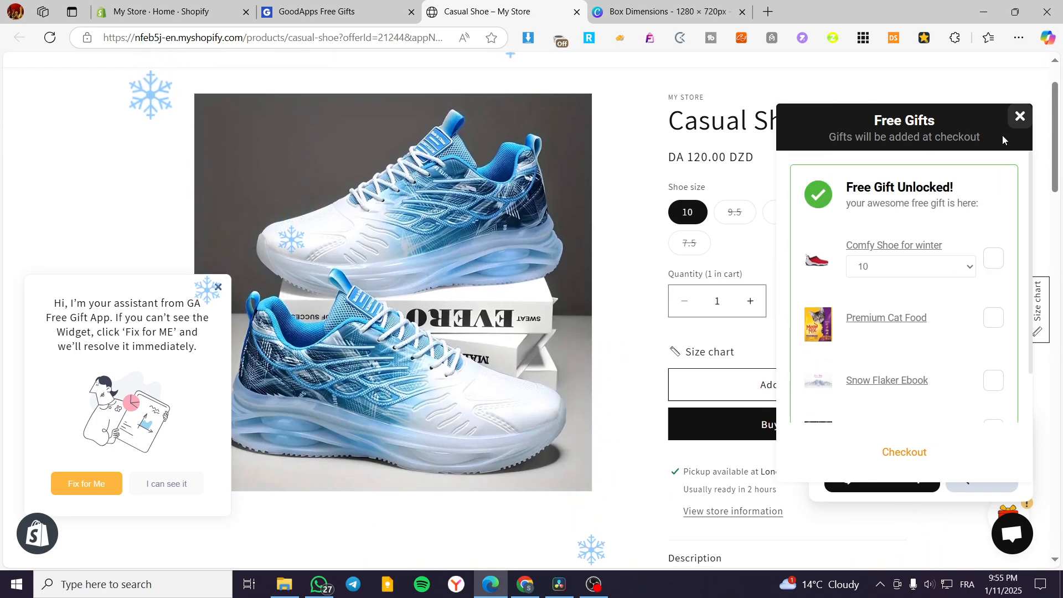
Dismiss the app assistant's message, choose Comfy Shoe for winter as the free gift, and proceed to checkout.
click(220, 289)
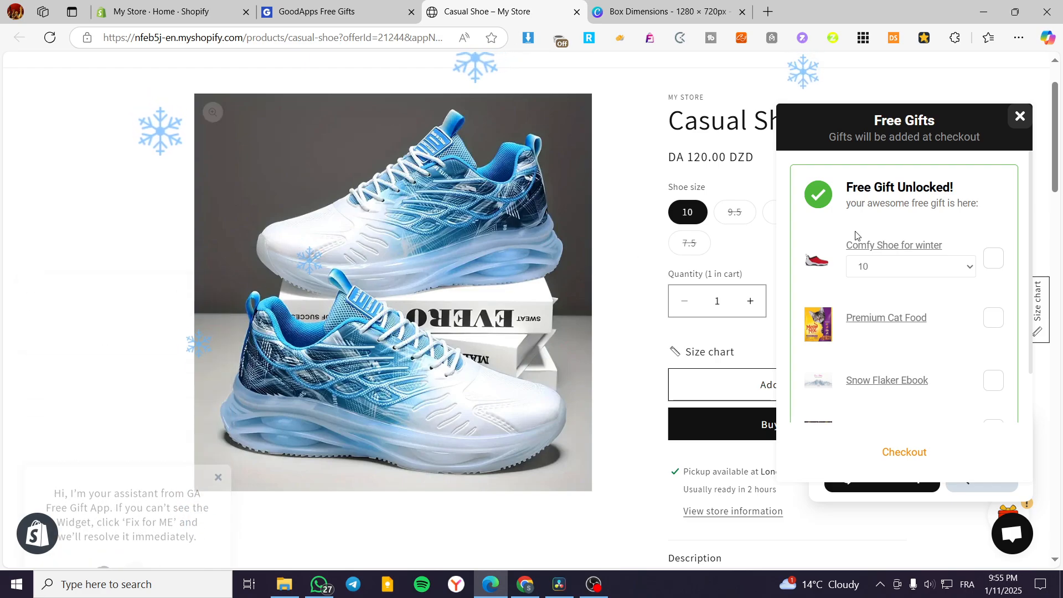
click(994, 258)
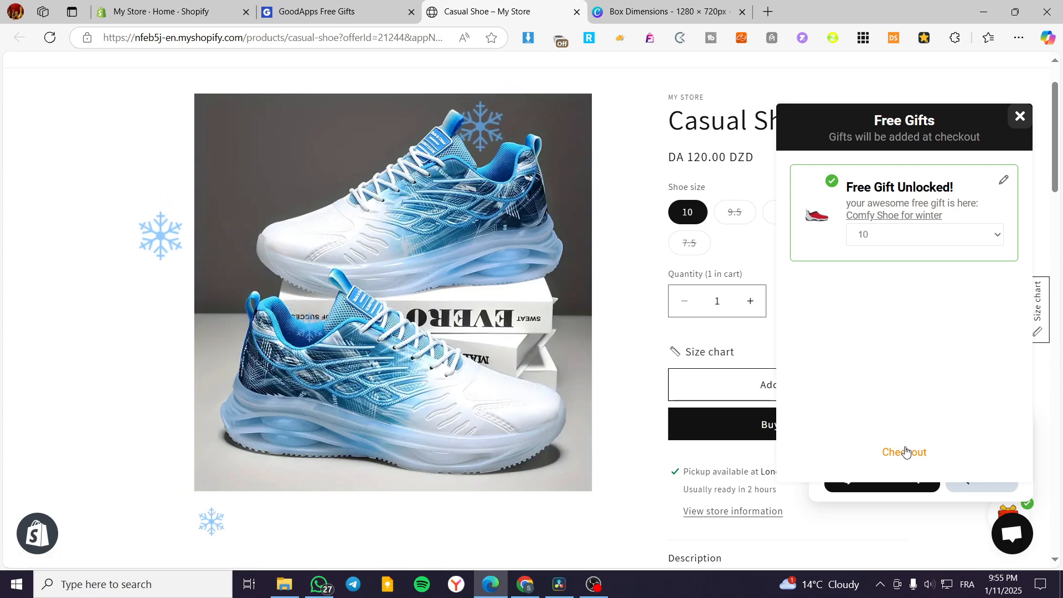
click(878, 452)
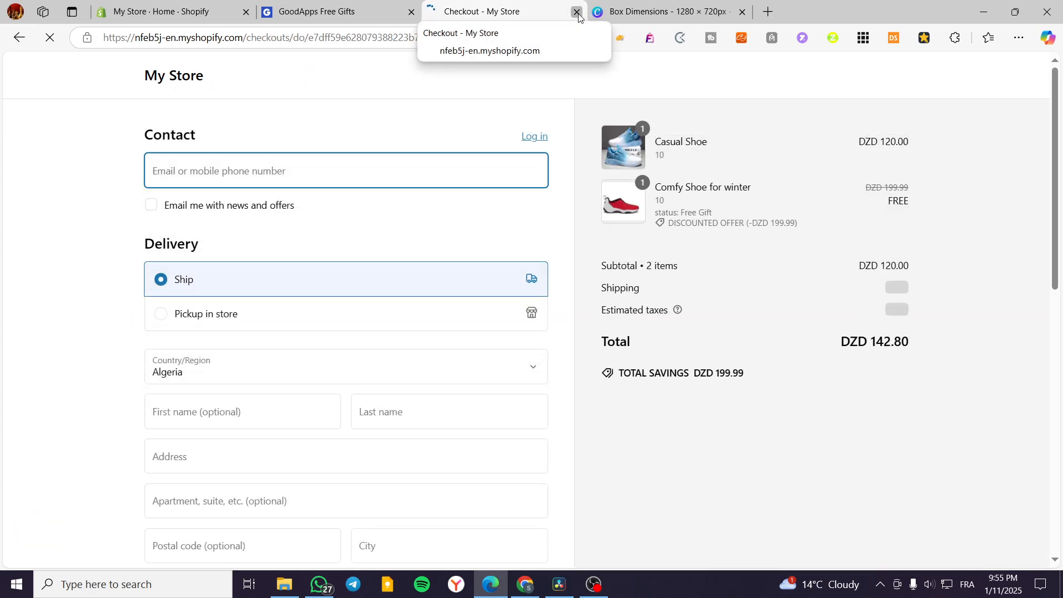
Close the checkout preview and the GoodApps Free Gifts page, and return to the Shopify admin home.
click(578, 12)
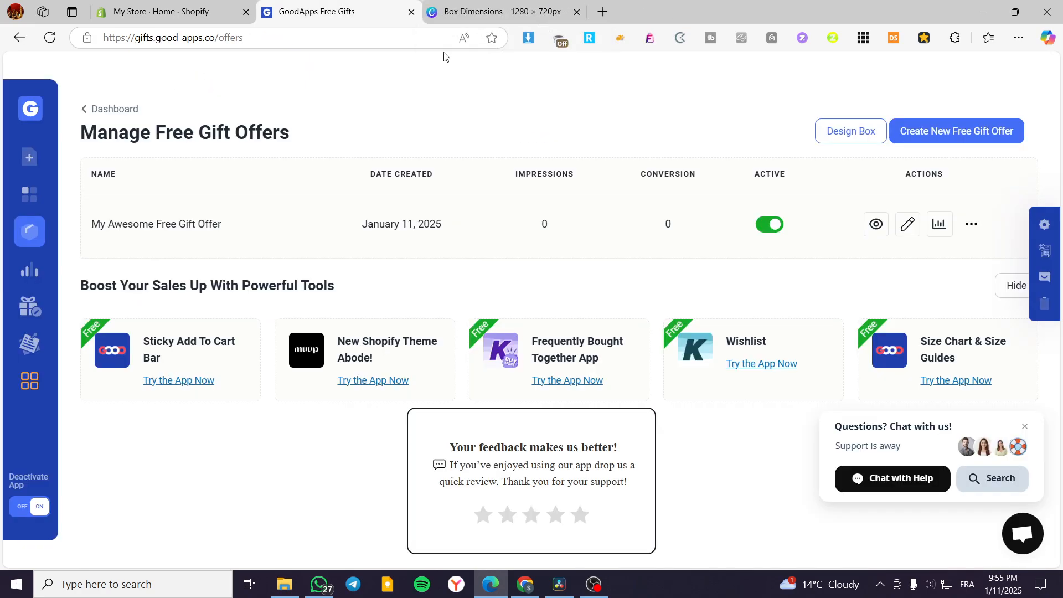
click(411, 11)
click(166, 11)
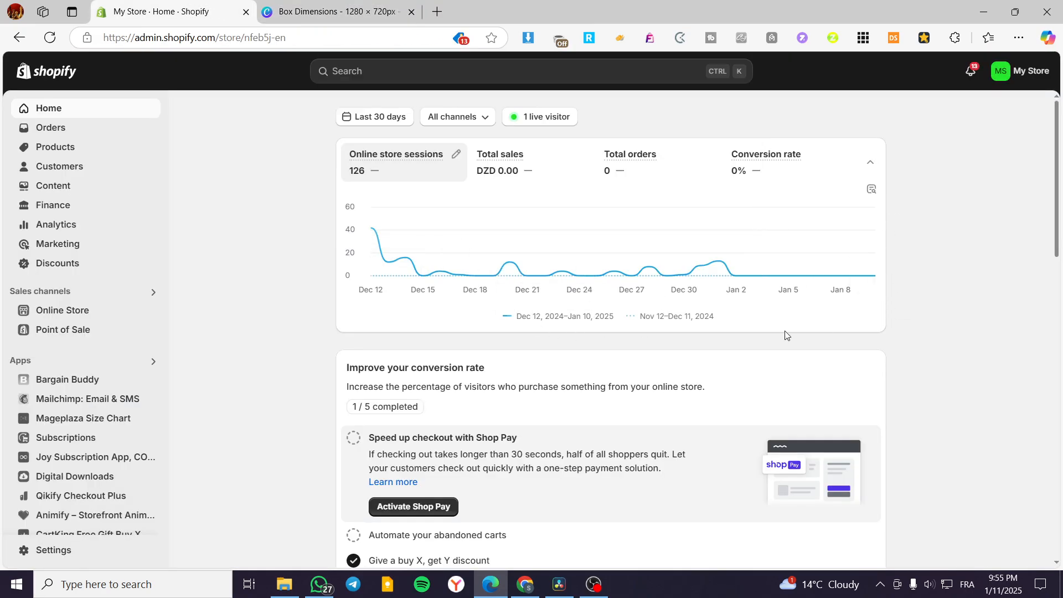